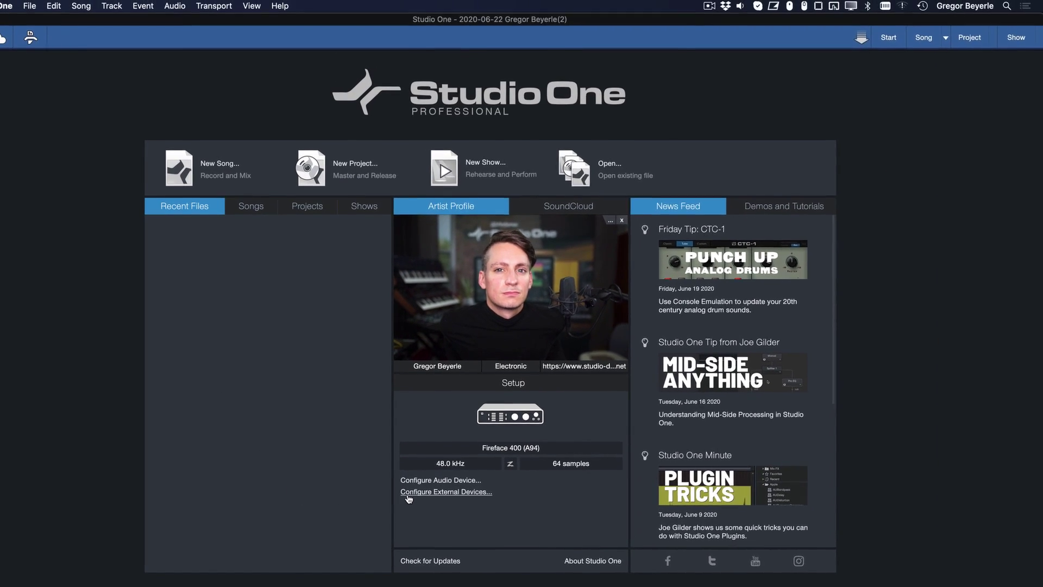
Open Add Device, preview New Keyboard, Control Surface and Instrument types, and disable MIDI timecode
left_click(421, 430)
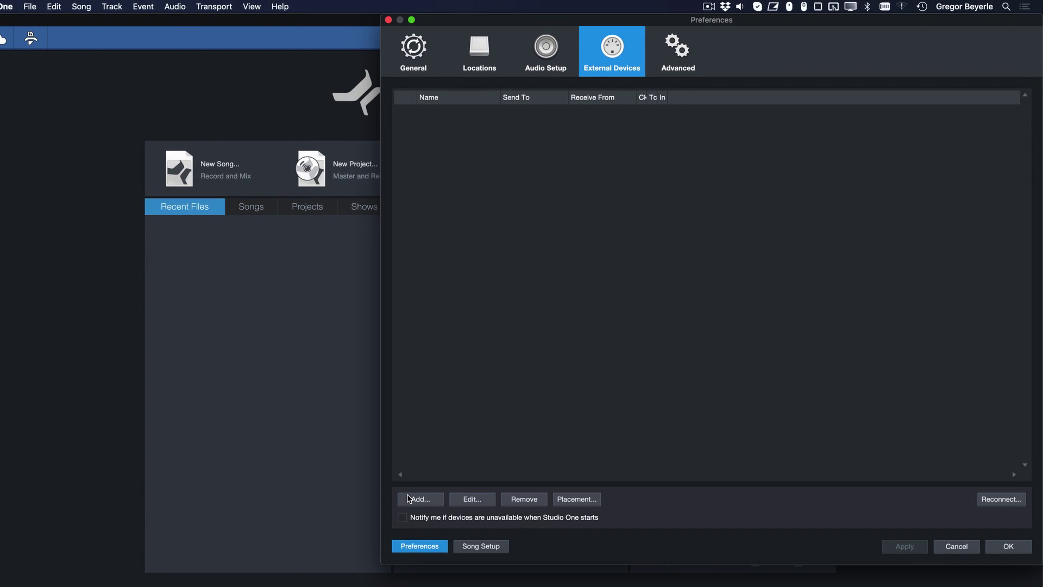
left_click(438, 500)
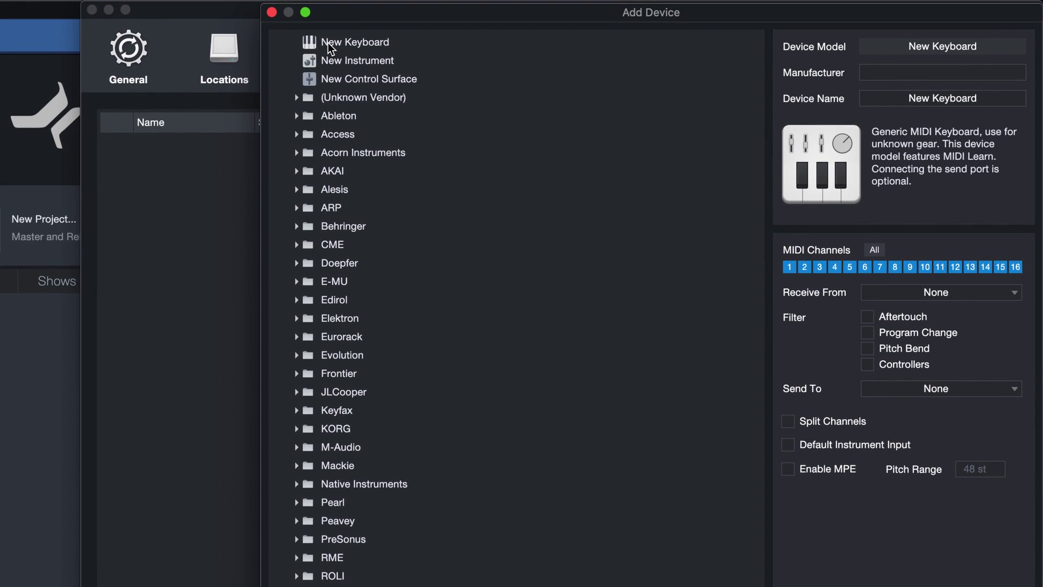
left_click(551, 43)
left_click(367, 79)
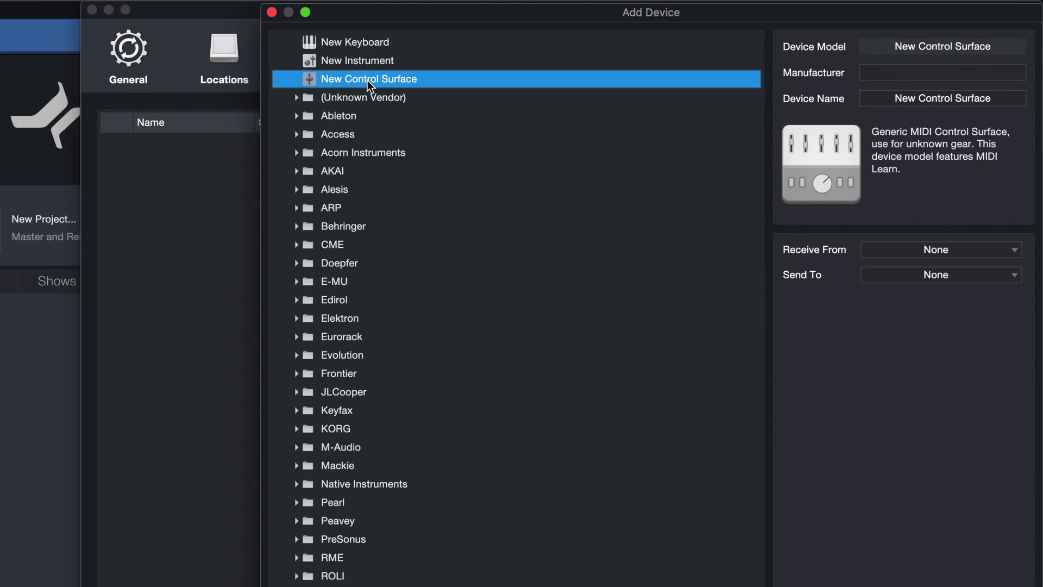
left_click(434, 60)
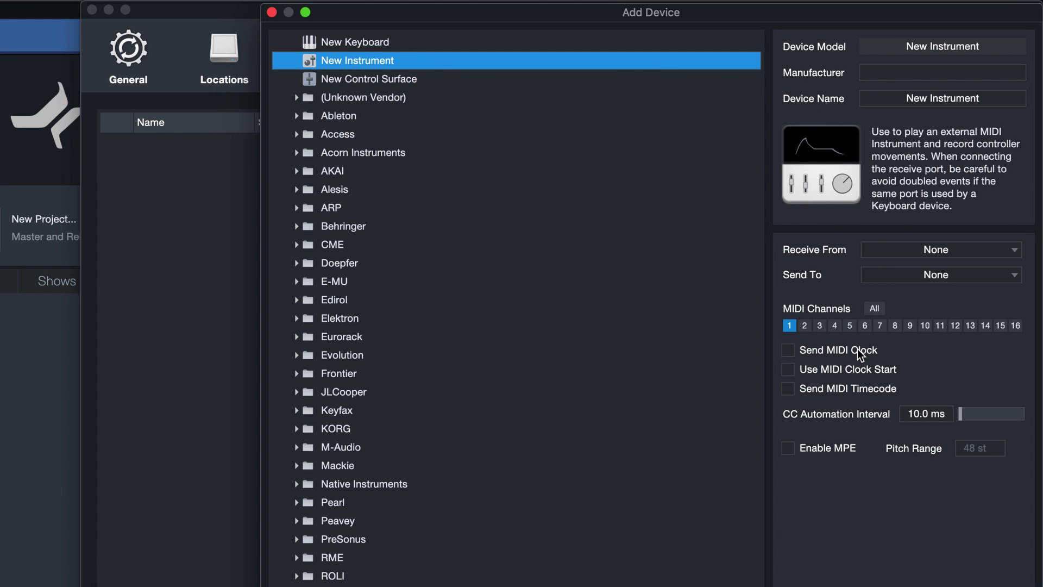
left_click(862, 387)
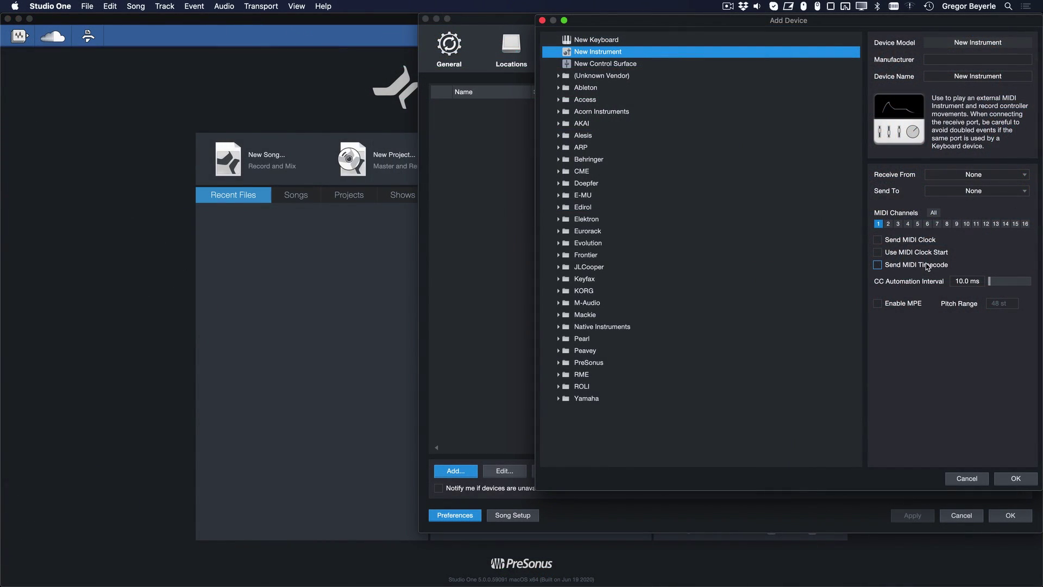
Select New Keyboard as the device model and briefly browse the Doepfer and E-MU folders
left_click(630, 41)
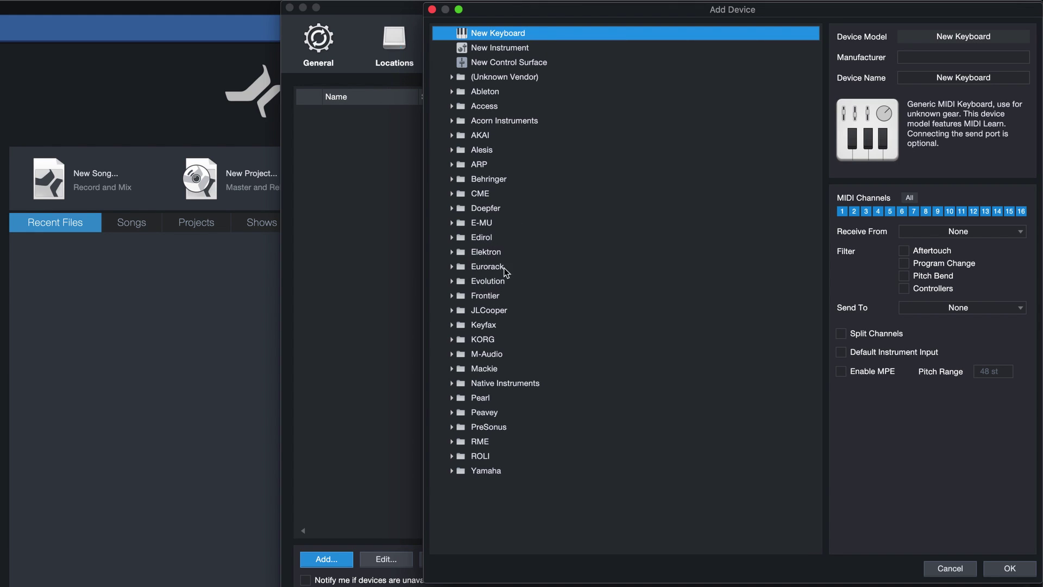
double_click(515, 206)
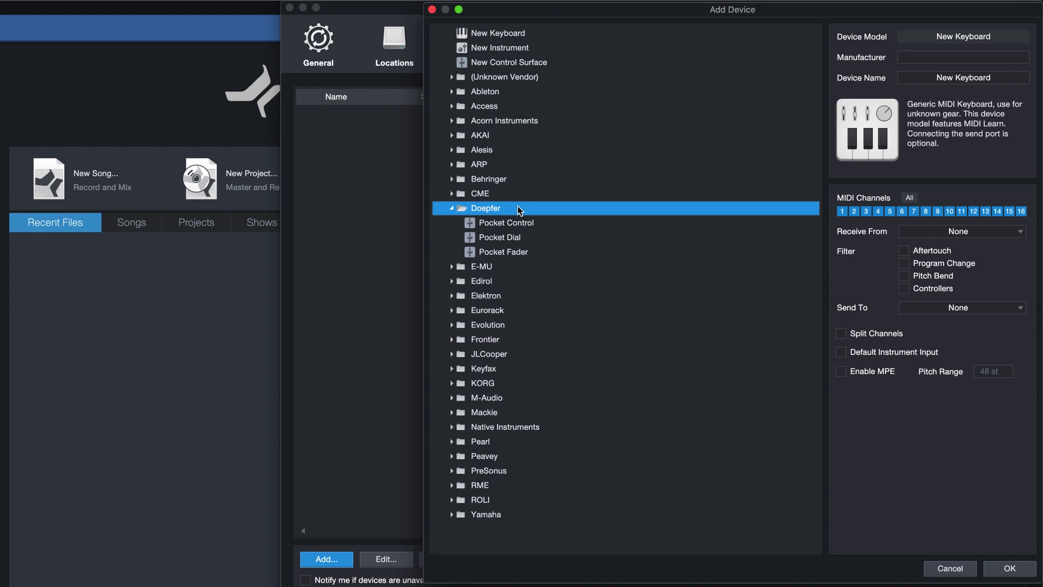
double_click(518, 207)
double_click(526, 223)
double_click(526, 223)
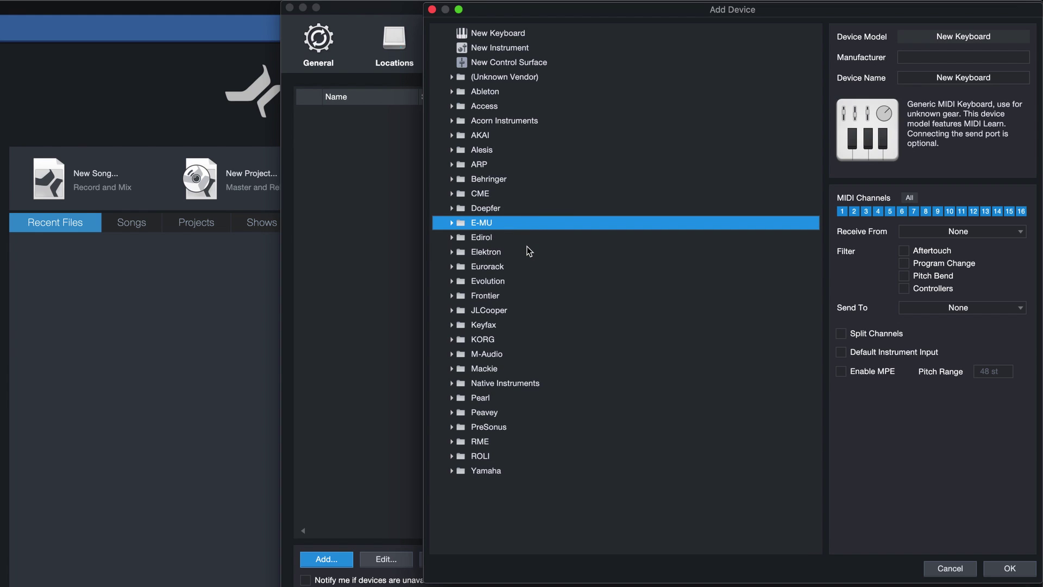
Name the keyboard with Manufacturer 'DSI' and Device Name 'Pro-2'
left_click(935, 54)
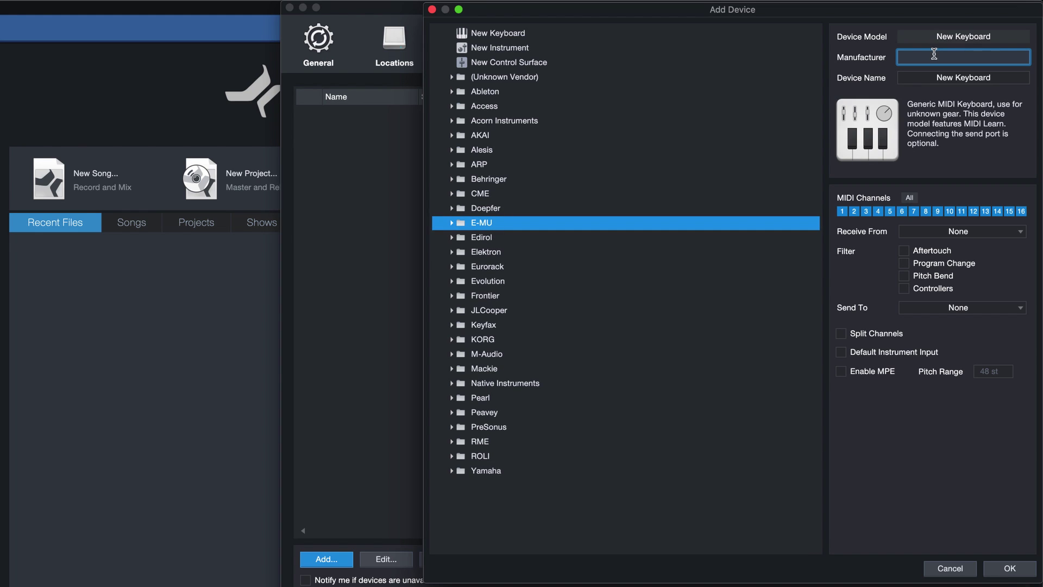
type("DSI")
key("Tab")
type("Pro-2")
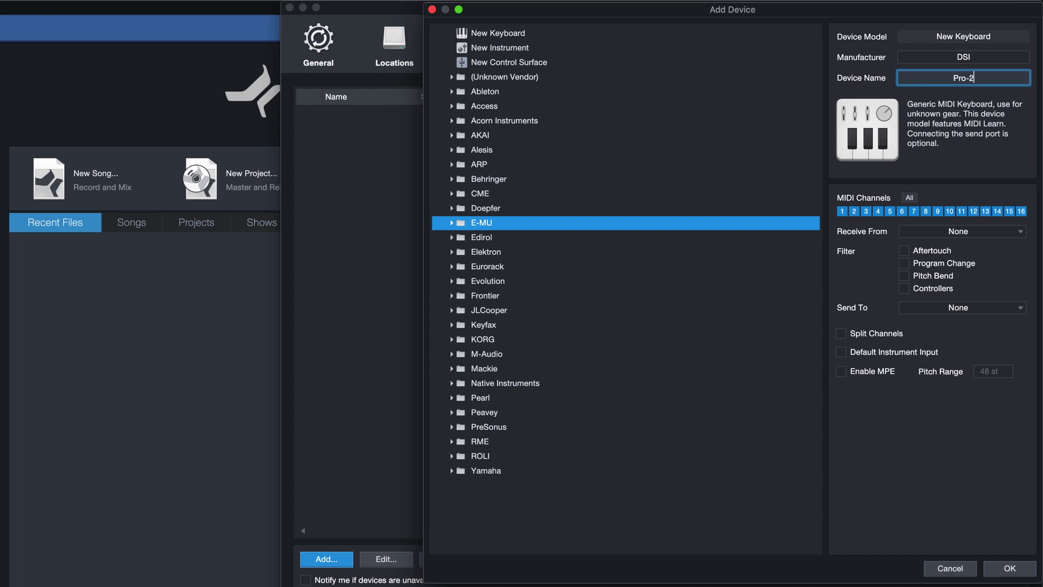
Set Receive From to Quantum, Send To to None, and tick Default Instrument Input
left_click(956, 232)
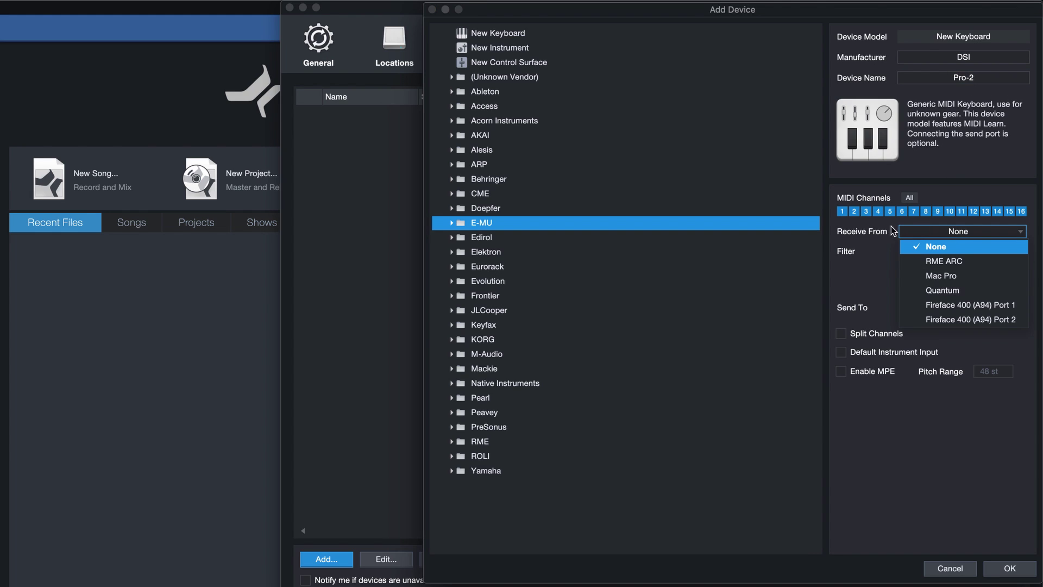
left_click(920, 291)
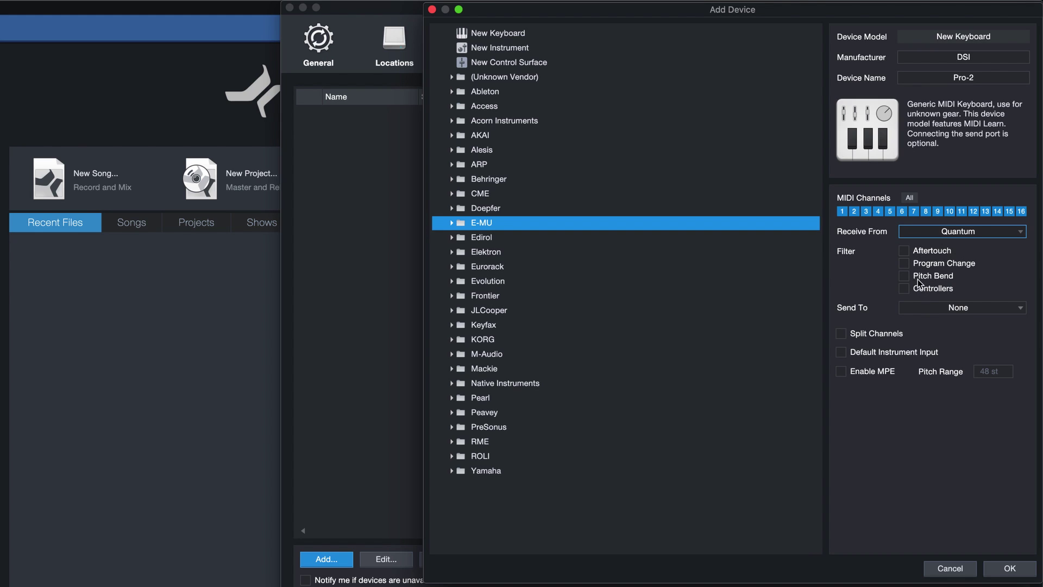
left_click(930, 308)
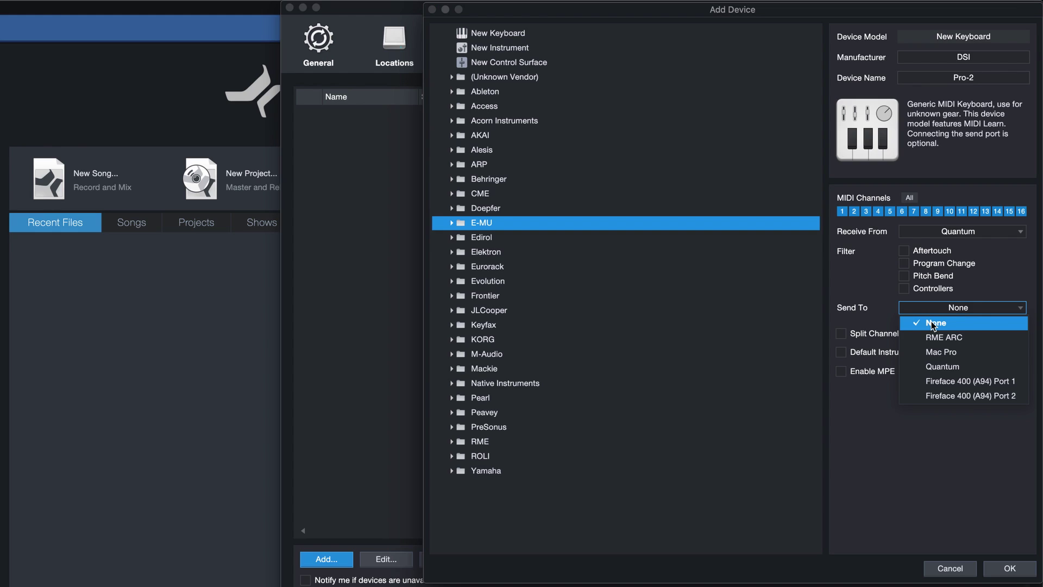
left_click(934, 325)
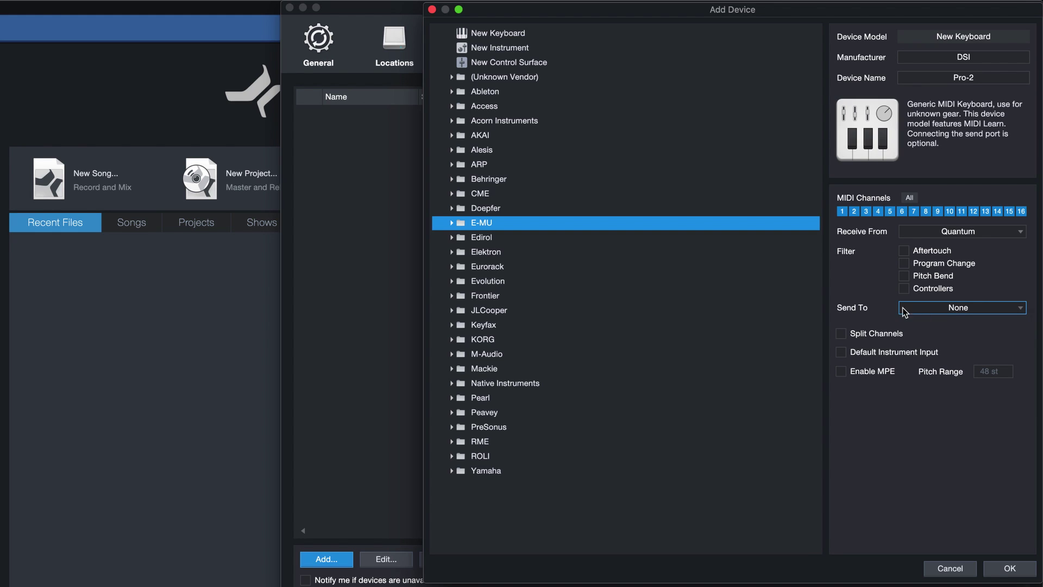
left_click(841, 352)
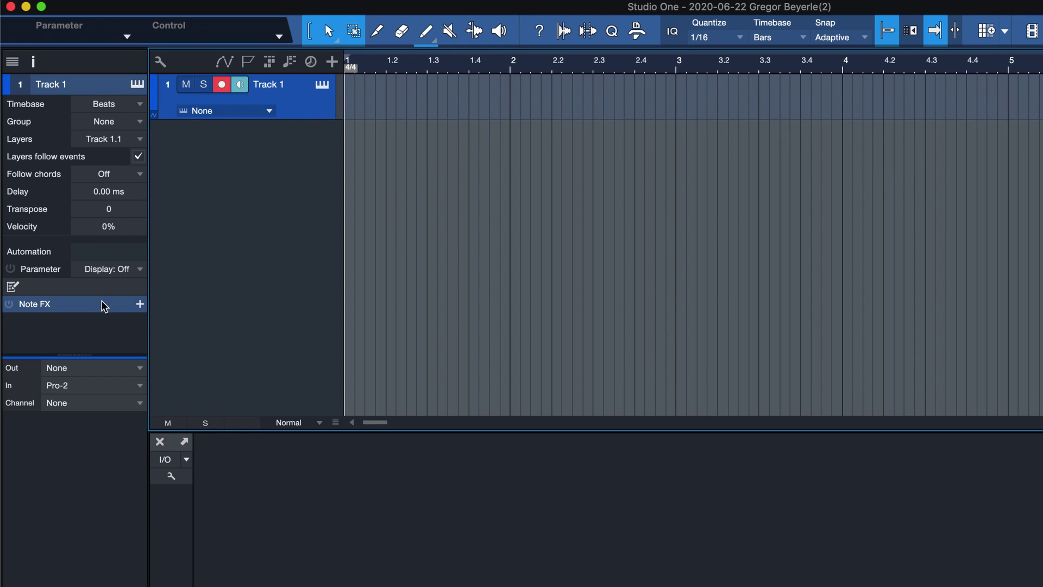
Set Track 1's instrument input to Pro-2 and toggle Enable MPE on and back off
left_click(103, 389)
left_click(99, 437)
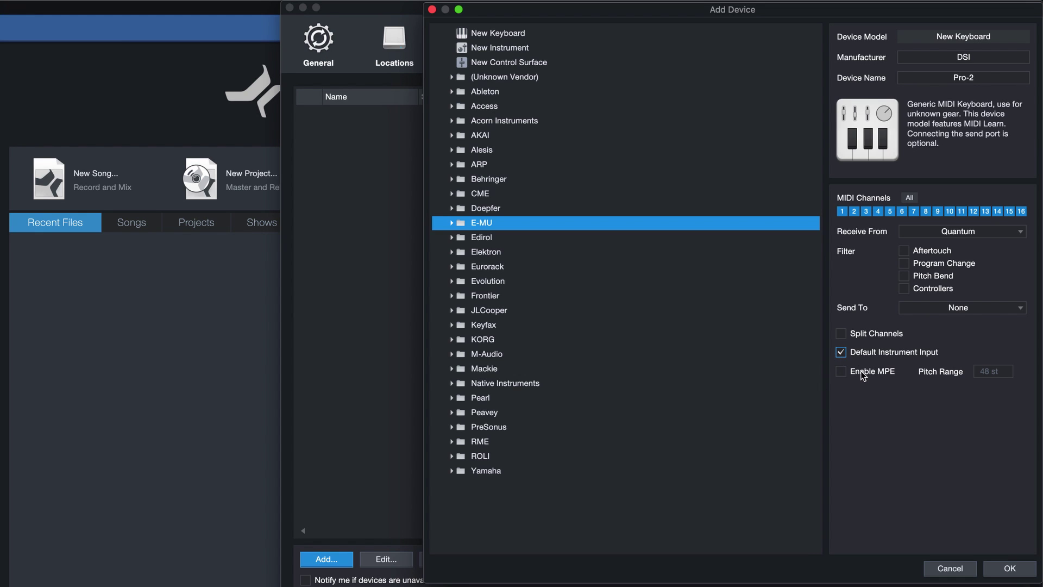
left_click(861, 370)
left_click(861, 371)
Preview the ROLI Seaboard Block and RISE presets, then confirm adding the Pro-2 keyboard
double_click(509, 457)
left_click(513, 471)
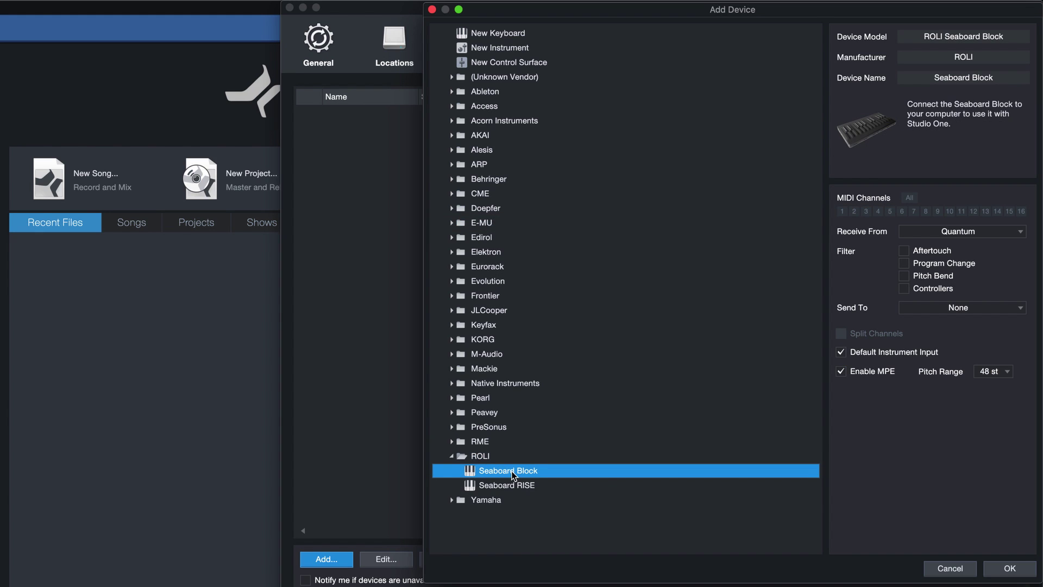
left_click(534, 485)
left_click(537, 471)
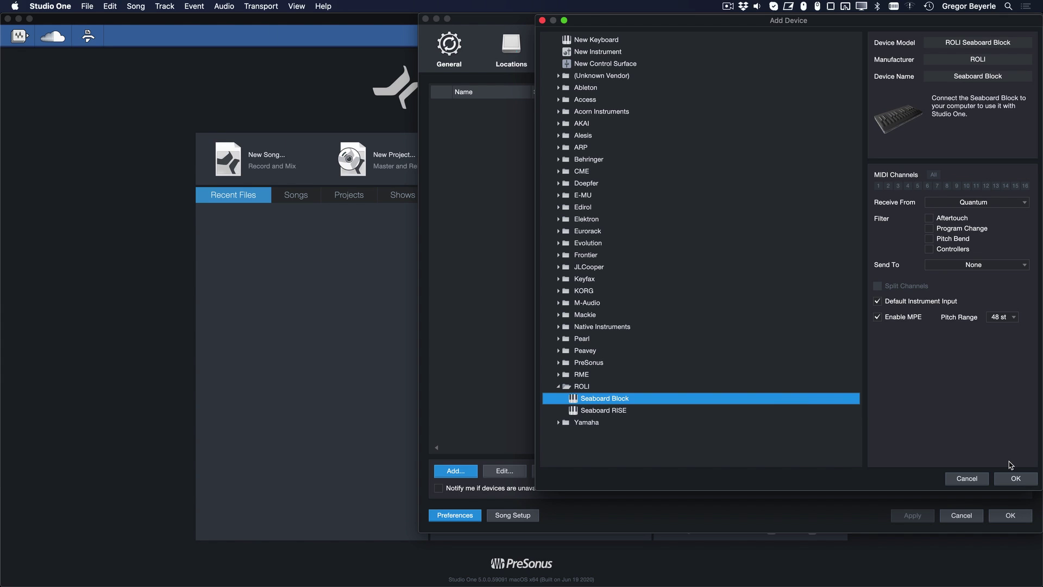
left_click(1015, 478)
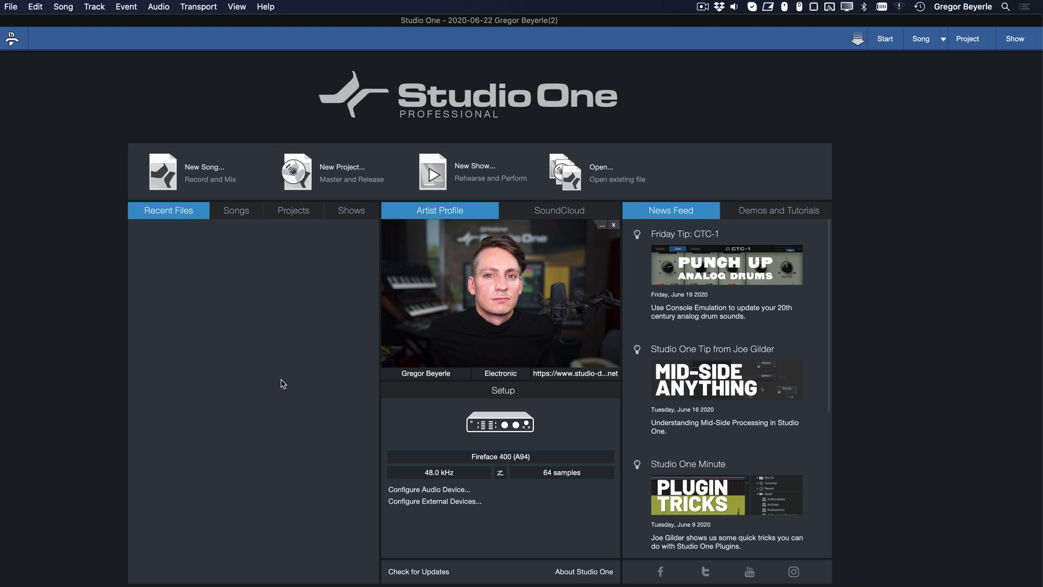
Start adding another external device and choose New Control Surface after glancing at the RME folder
left_click(400, 501)
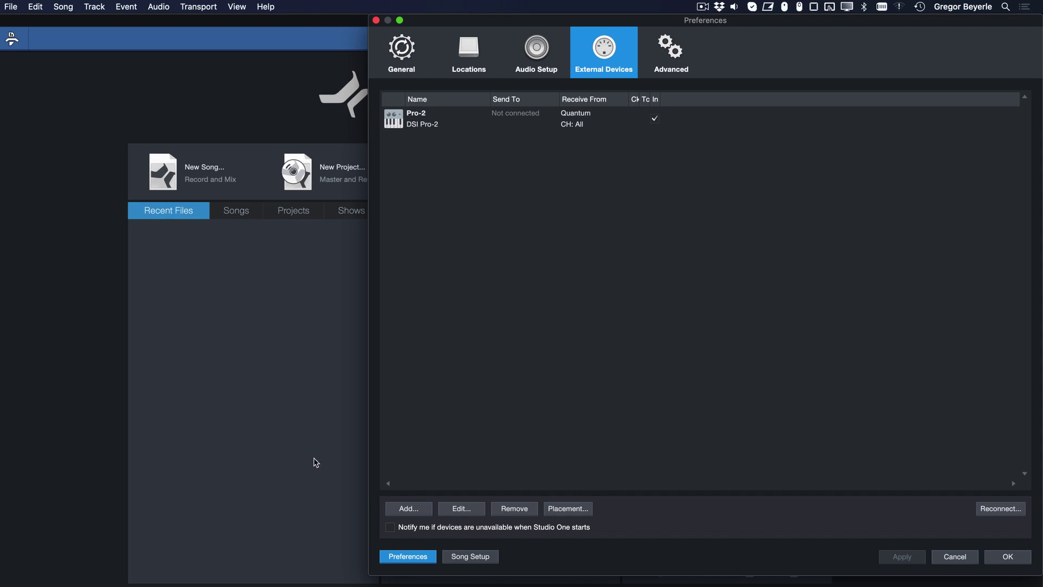
left_click(395, 513)
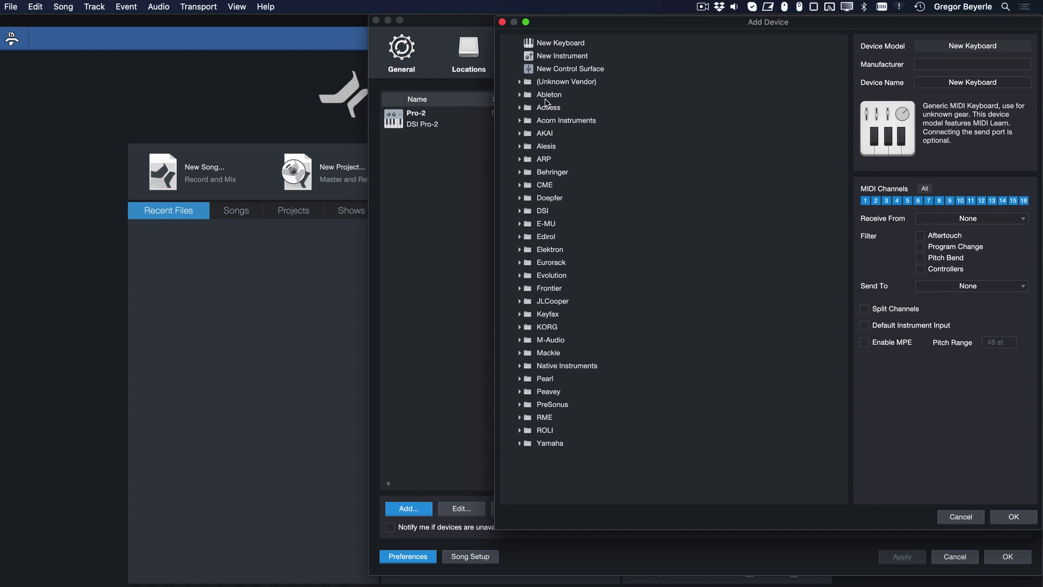
double_click(550, 413)
double_click(567, 418)
left_click(559, 69)
Set Manufacturer 'RME', Device Name 'ARC', Receive From RME ARC, and confirm the control surface
left_click(918, 64)
type("RME")
key("Tab")
type("A")
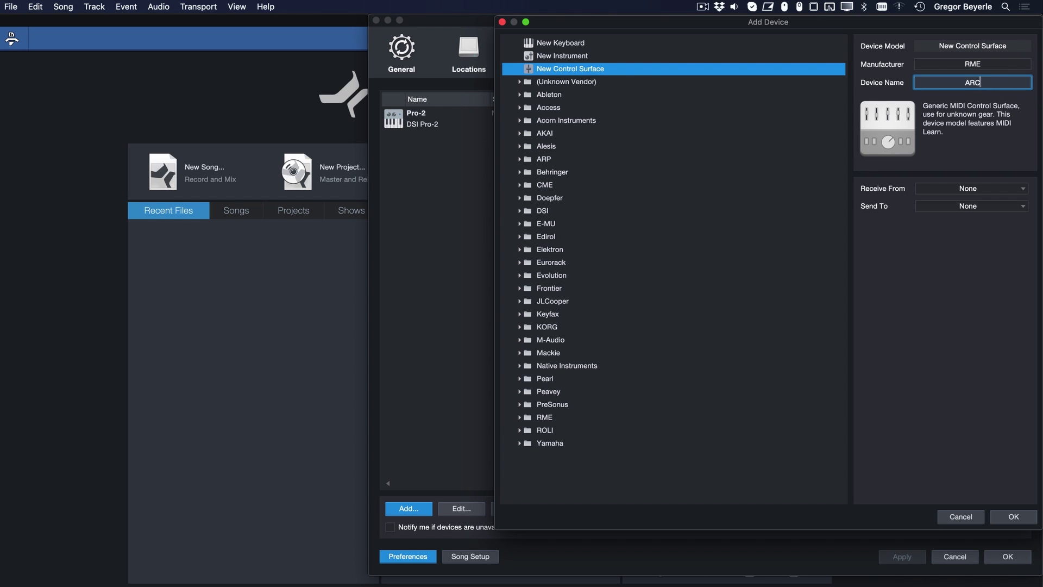
left_click(949, 189)
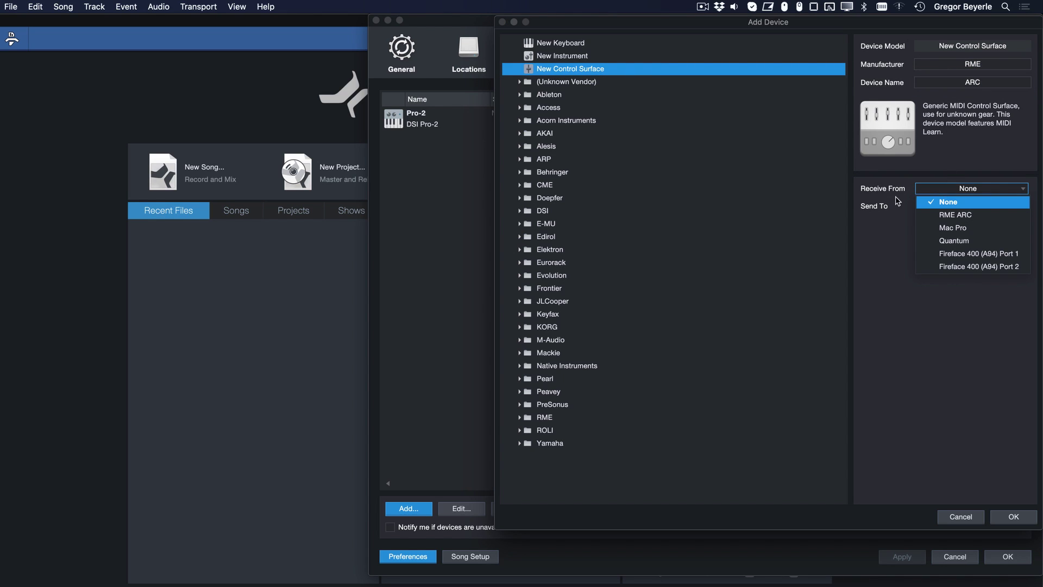
left_click(929, 220)
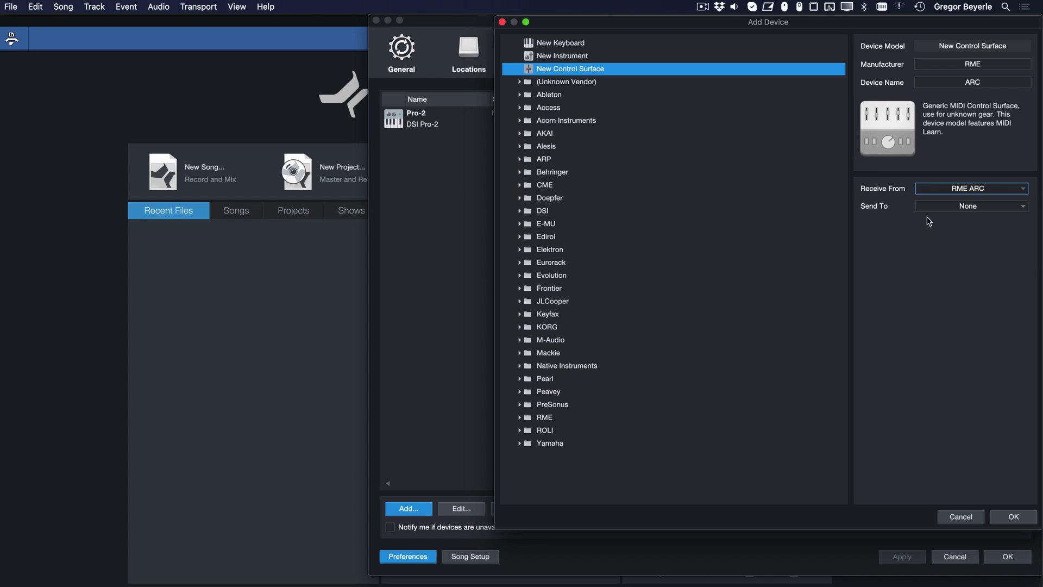
left_click(1014, 517)
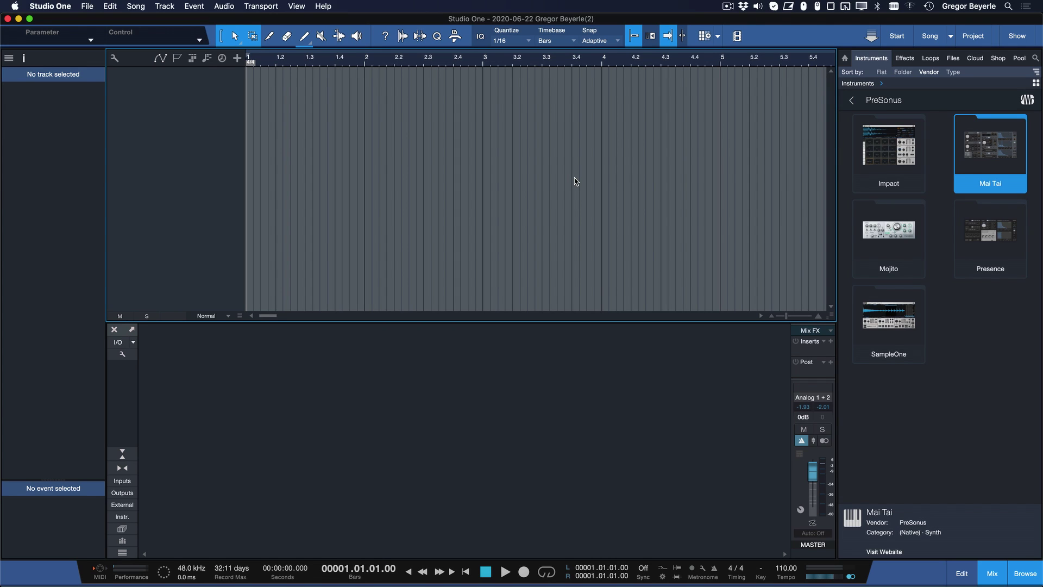
Drag Mai Tai into the arrange view, review its Cutoff, Punch and Volume knobs, then close the editor
left_click_drag(967, 150, 349, 124)
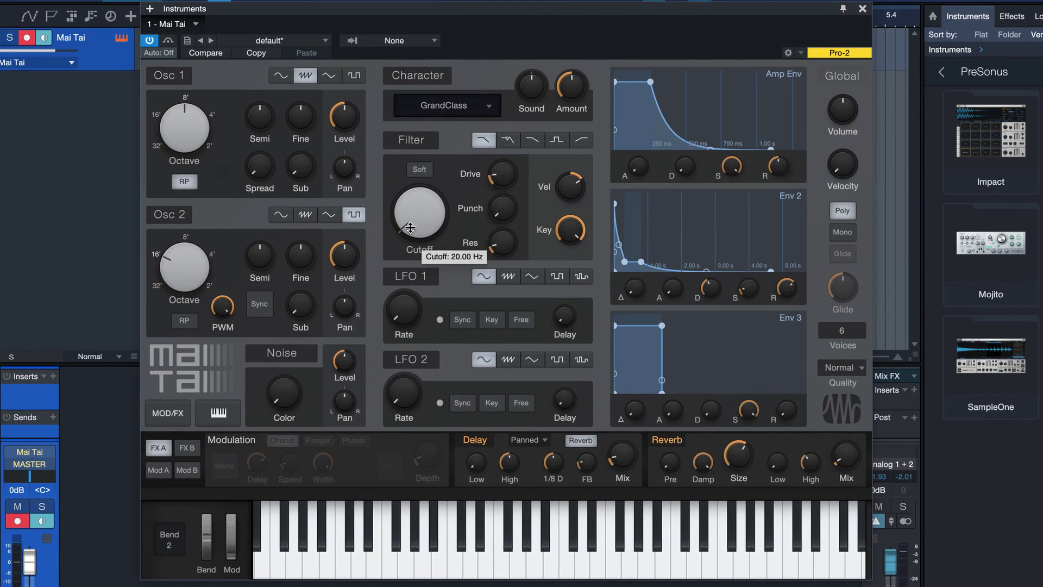
left_click(456, 208)
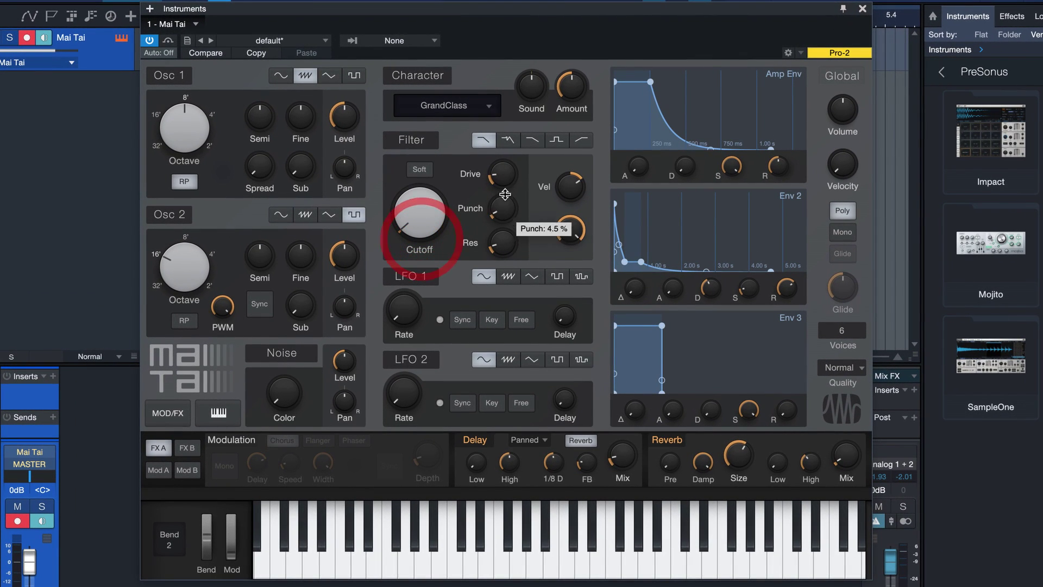
left_click(507, 214)
left_click(852, 116)
left_click(862, 10)
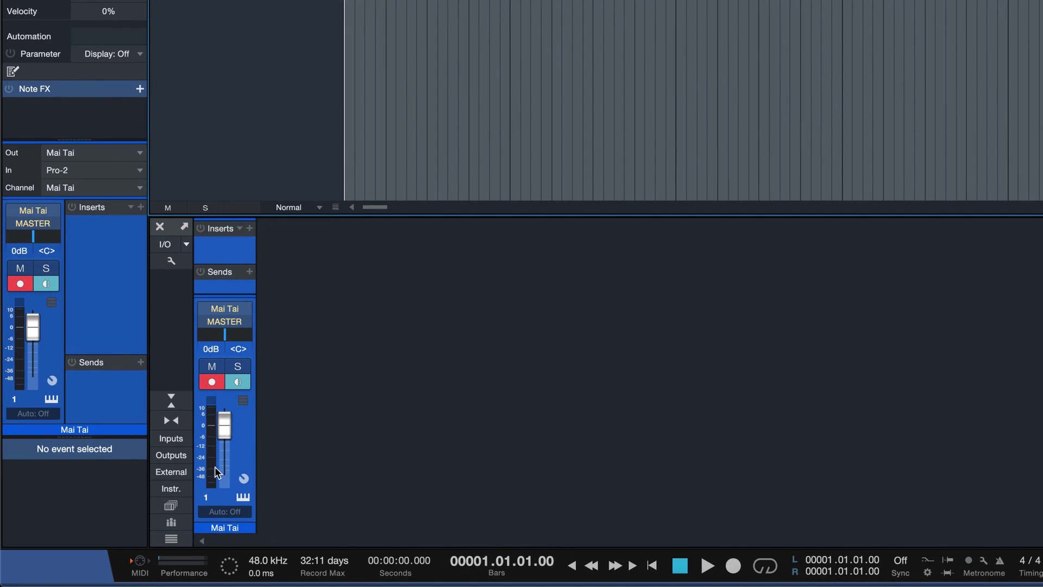
Open the Pro-2 window under Console > External and assign Transport > Record to Control4
left_click(184, 473)
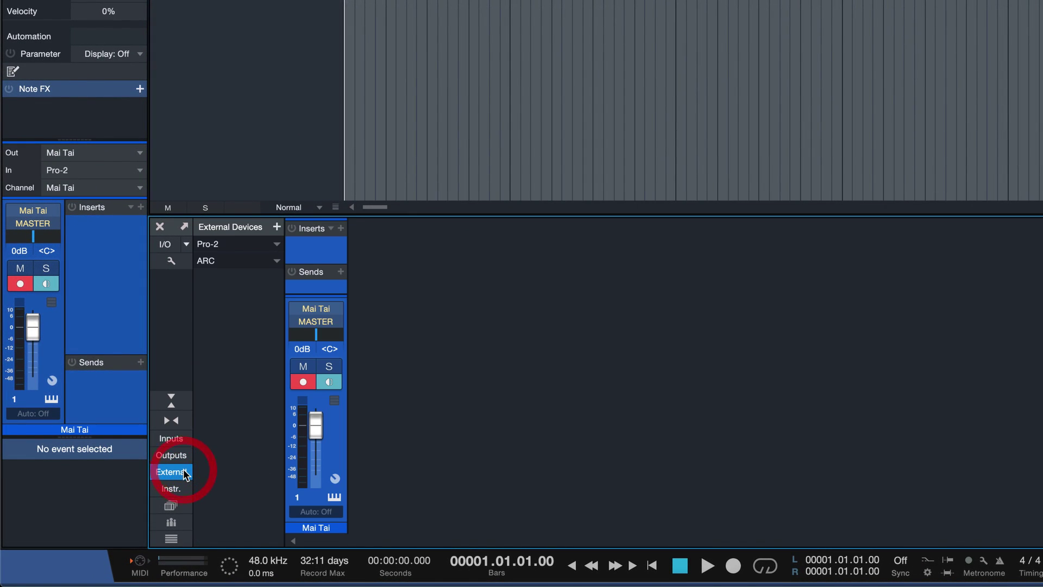
left_click(217, 244)
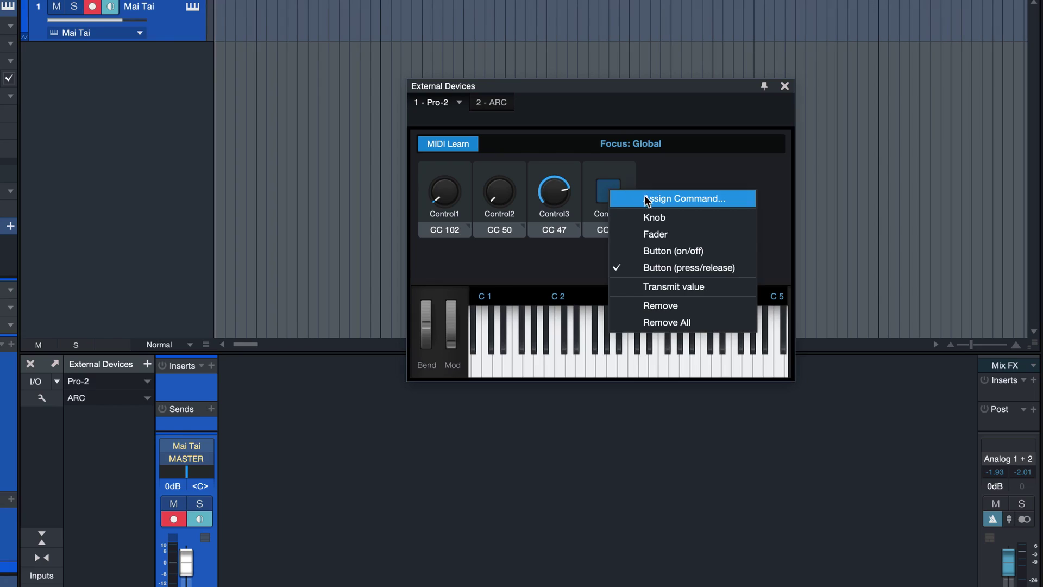
left_click(672, 198)
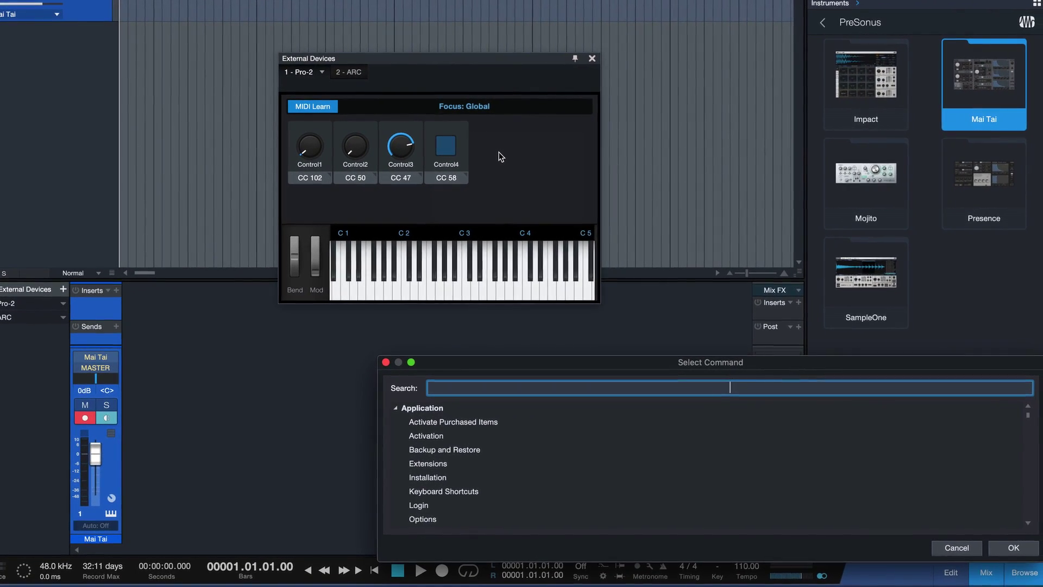
type("record")
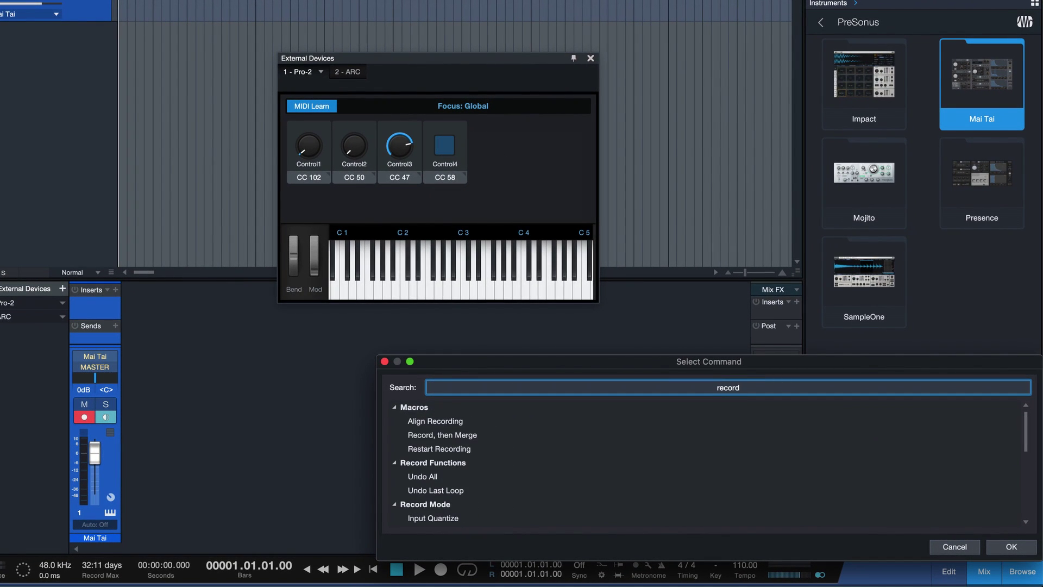
scroll(483, 484, "down", 5)
left_click(415, 465)
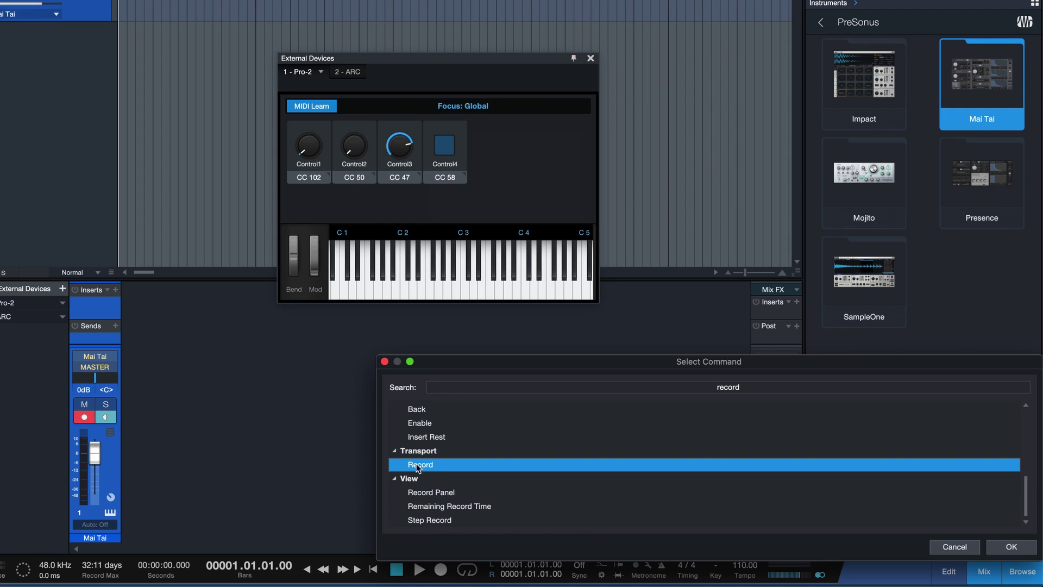
double_click(449, 467)
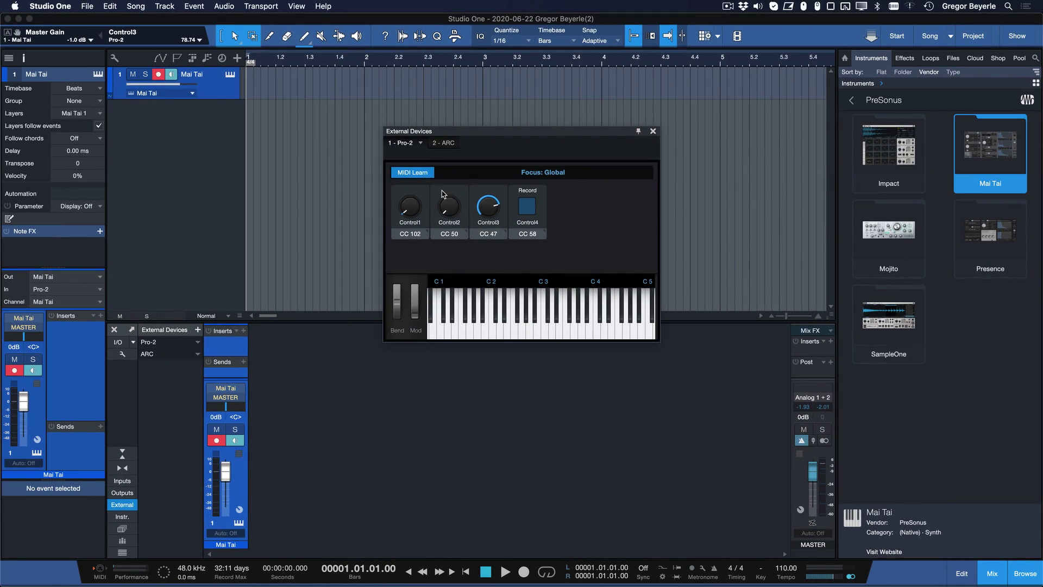
Close External Devices, assign Mai Tai Cutoff to ATOM Knob 1, and show the link in the editor
left_click(332, 108)
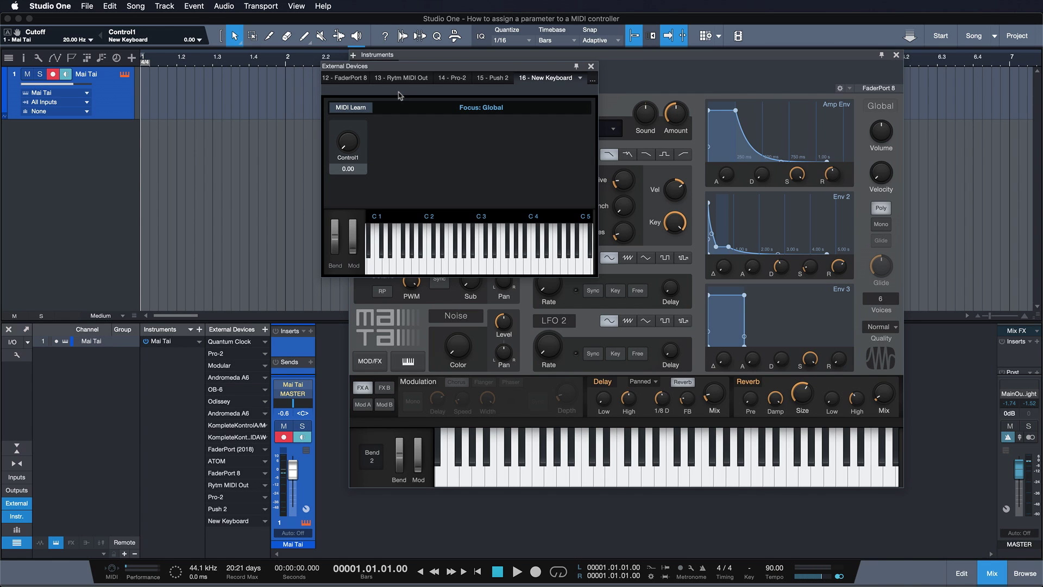
left_click(591, 66)
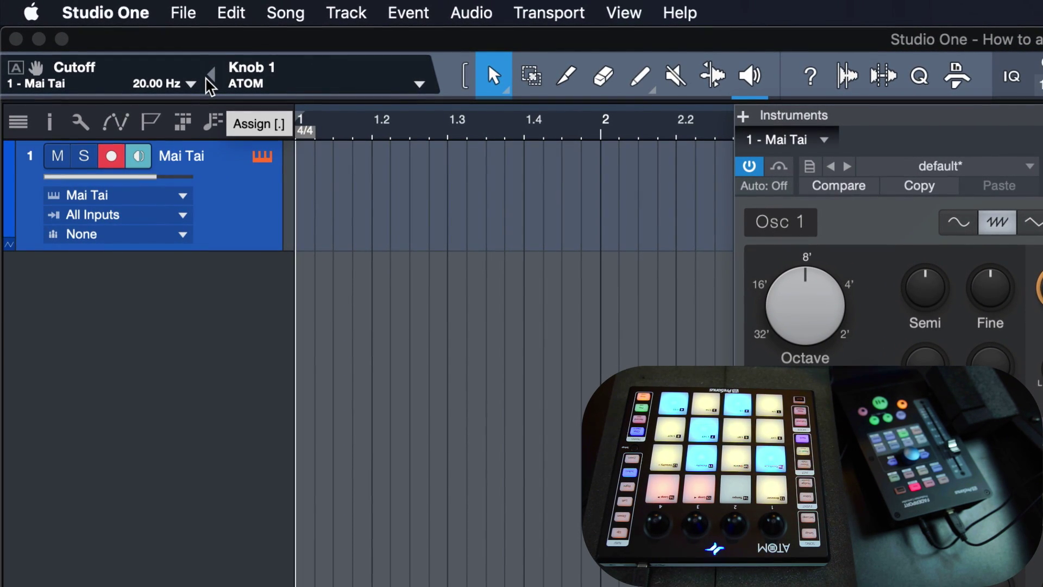
left_click(210, 86)
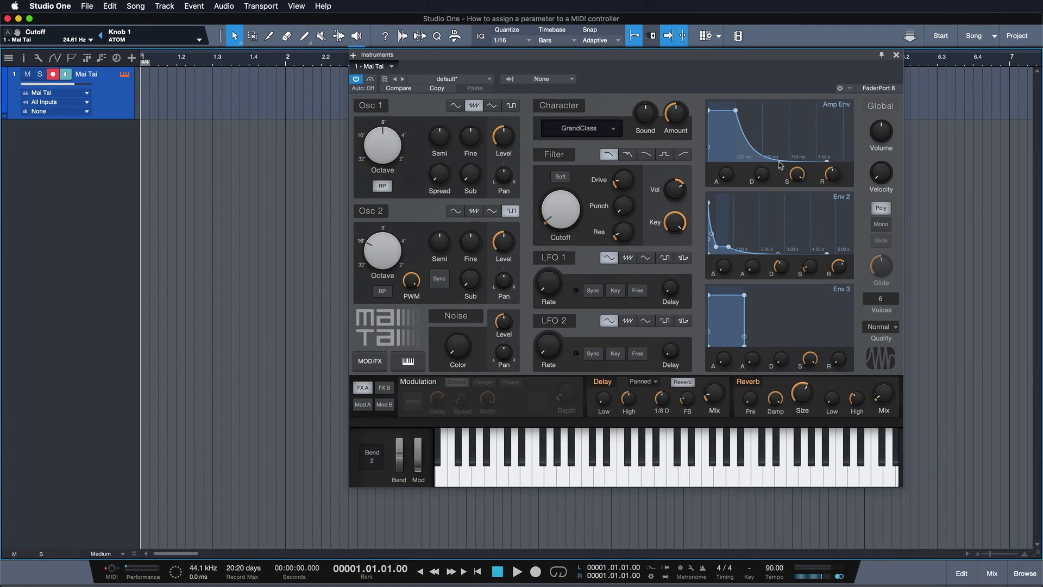
left_click(841, 88)
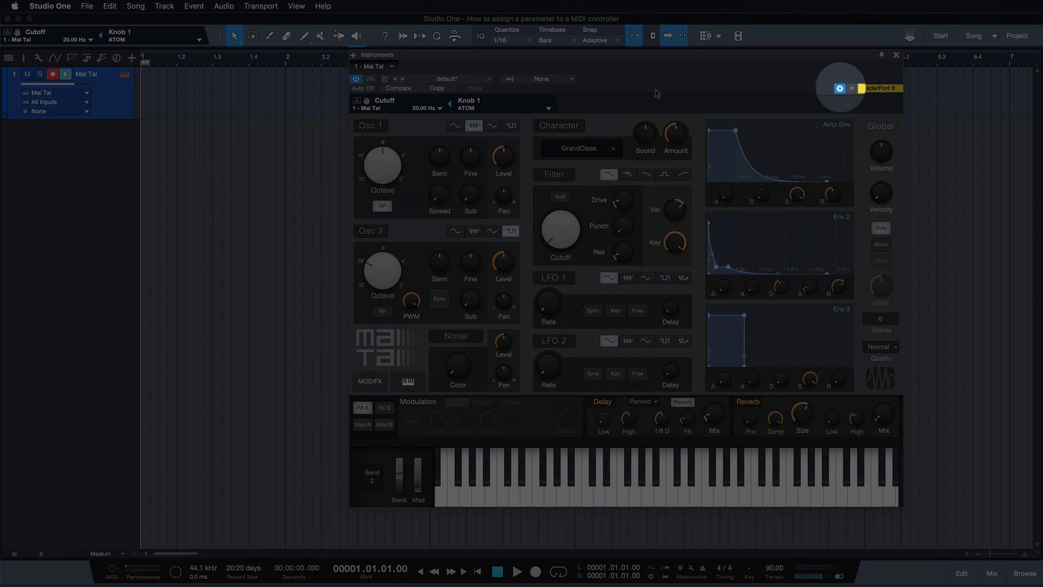